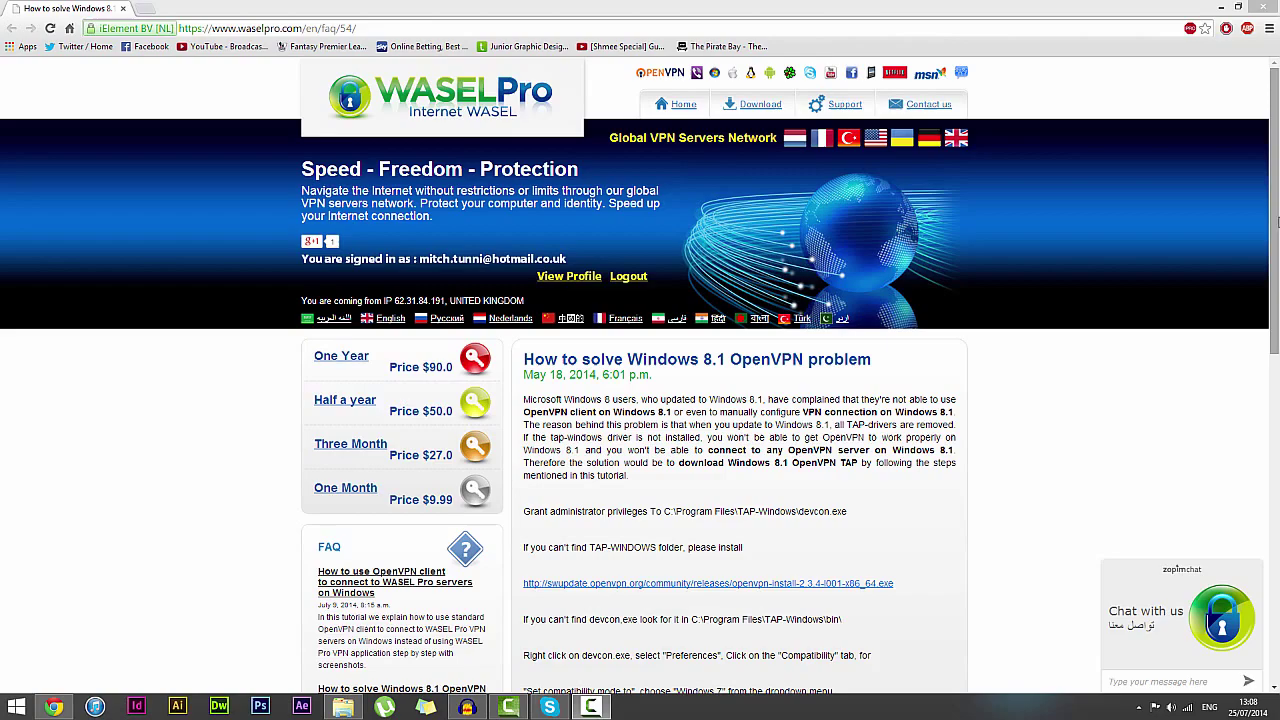
- Open the Network and Sharing Center from Control Panel's Network and Internet settings
{"action": "left_click_drag", "start_coordinate": [1276, 220], "coordinate": [1278, 284]}
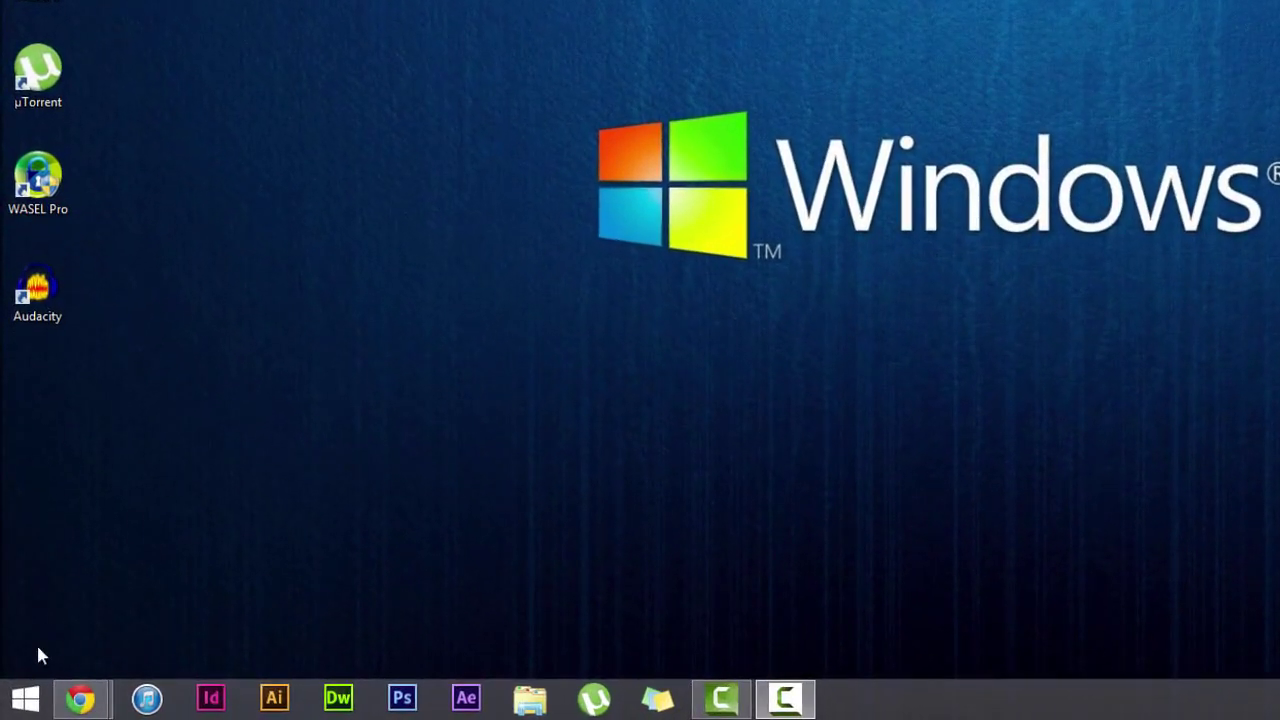
{"action": "right_click", "coordinate": [25, 698]}
{"action": "left_click", "coordinate": [66, 592]}
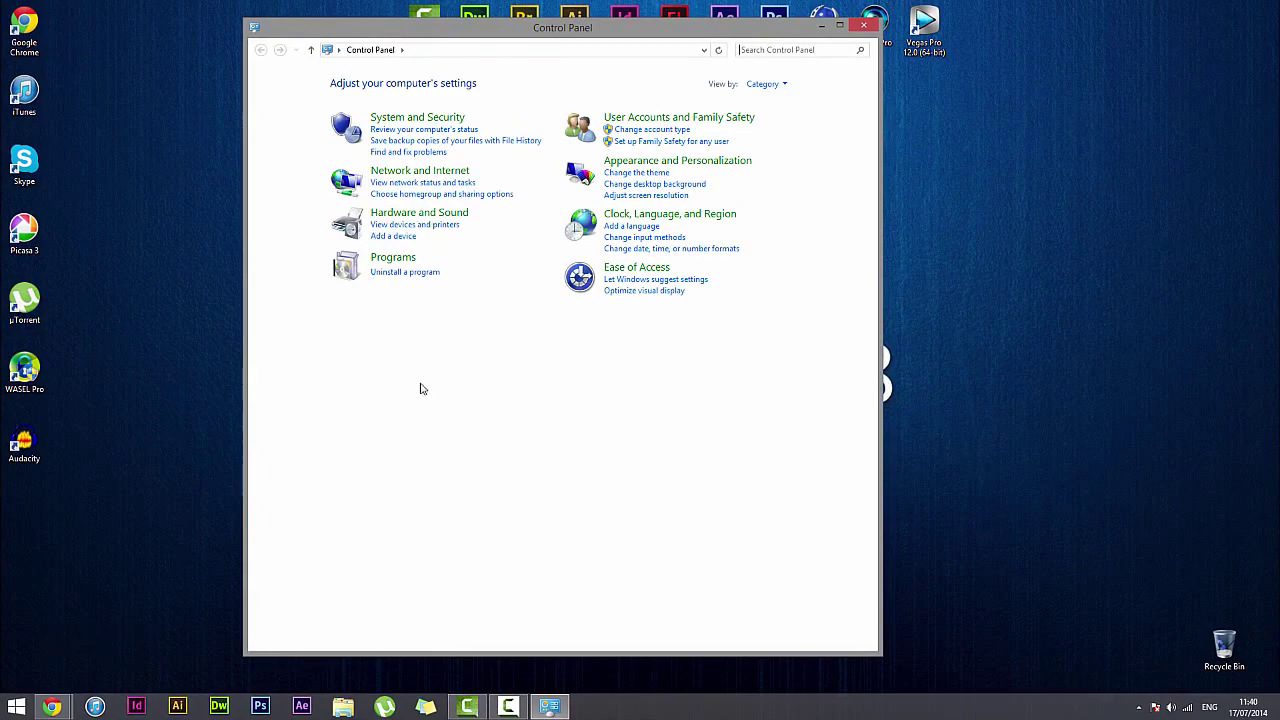
{"action": "left_click", "coordinate": [447, 177]}
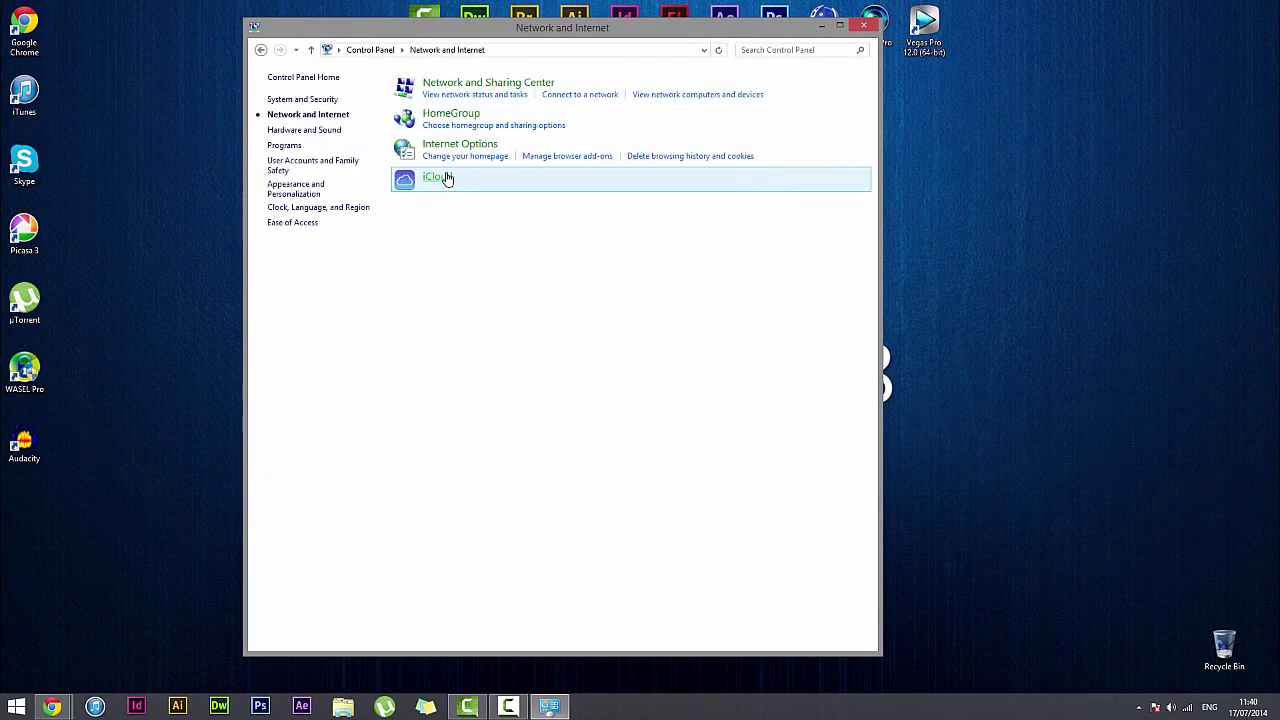
{"action": "left_click", "coordinate": [506, 84]}
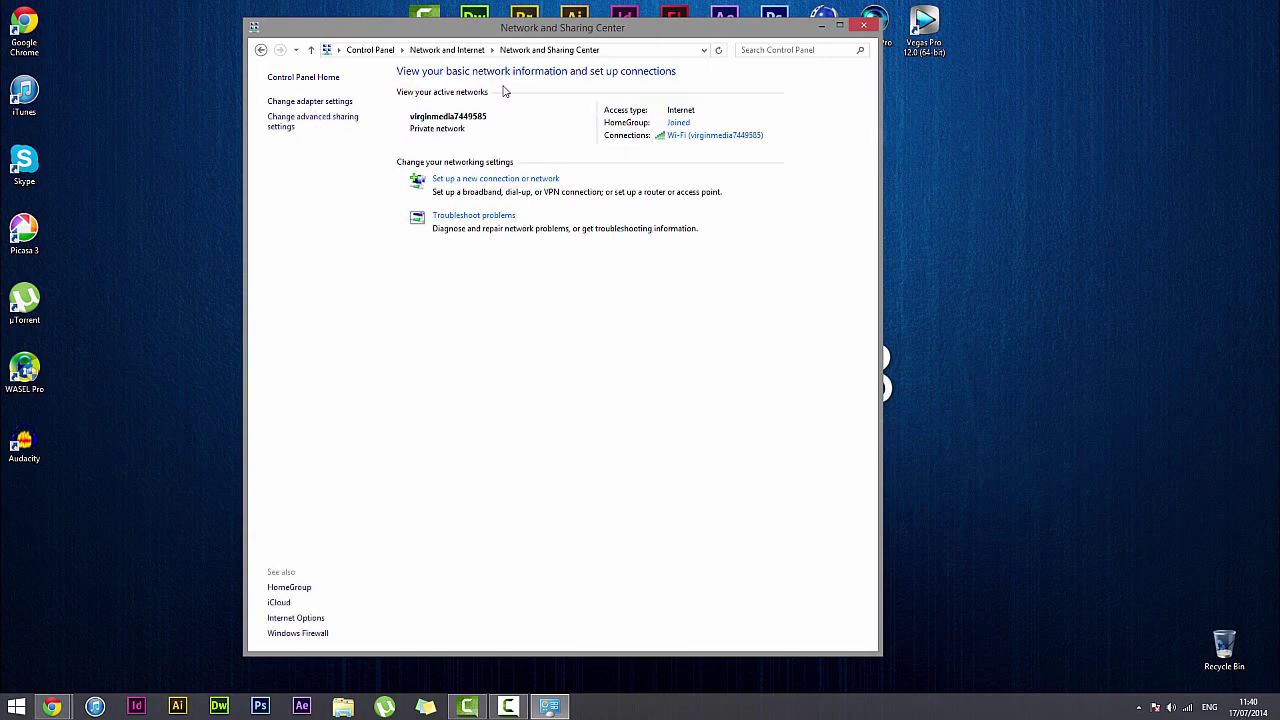
- Start a new workplace connection that uses the Internet connection (VPN)
{"action": "left_click", "coordinate": [484, 182]}
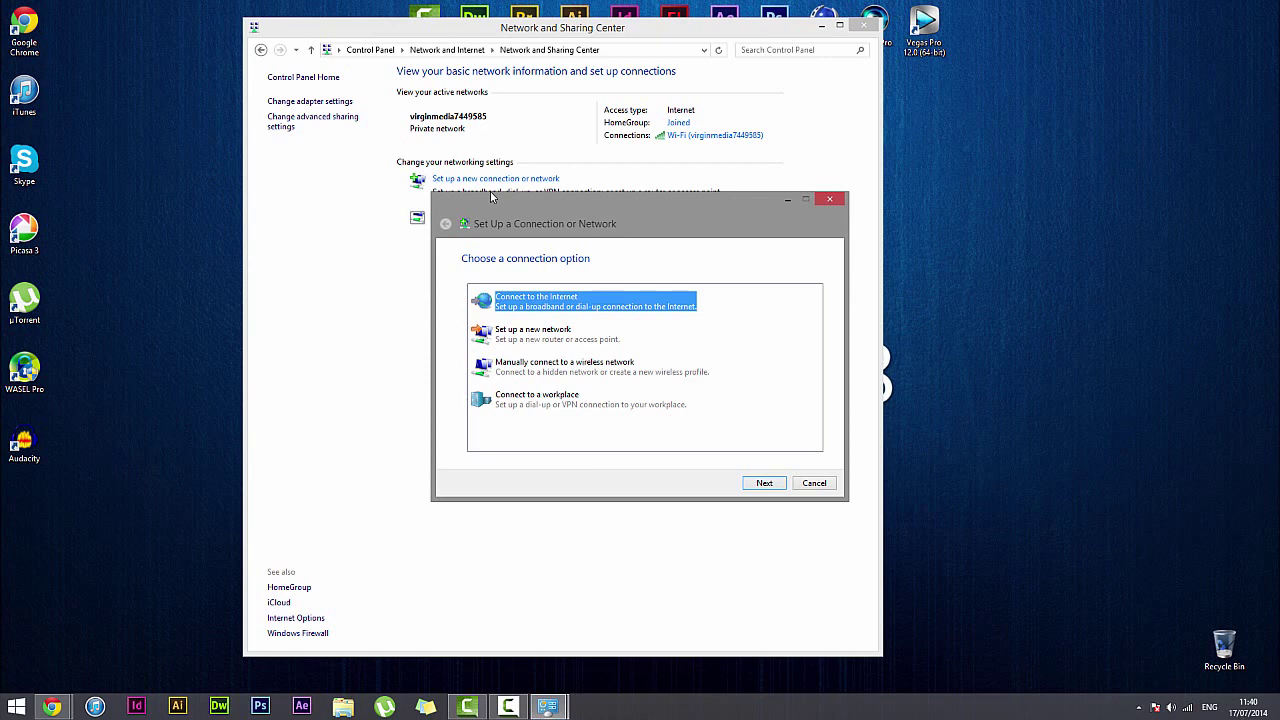
{"action": "left_click", "coordinate": [545, 405]}
{"action": "left_click", "coordinate": [761, 483]}
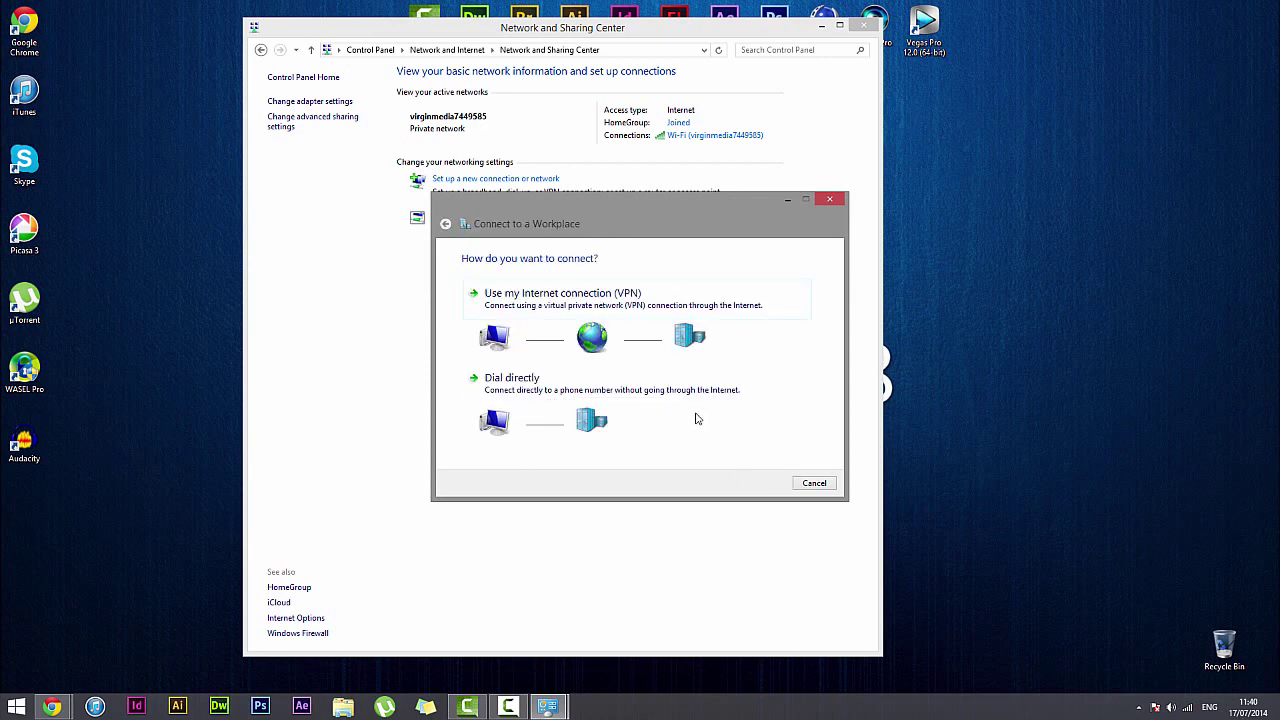
{"action": "left_click", "coordinate": [580, 303]}
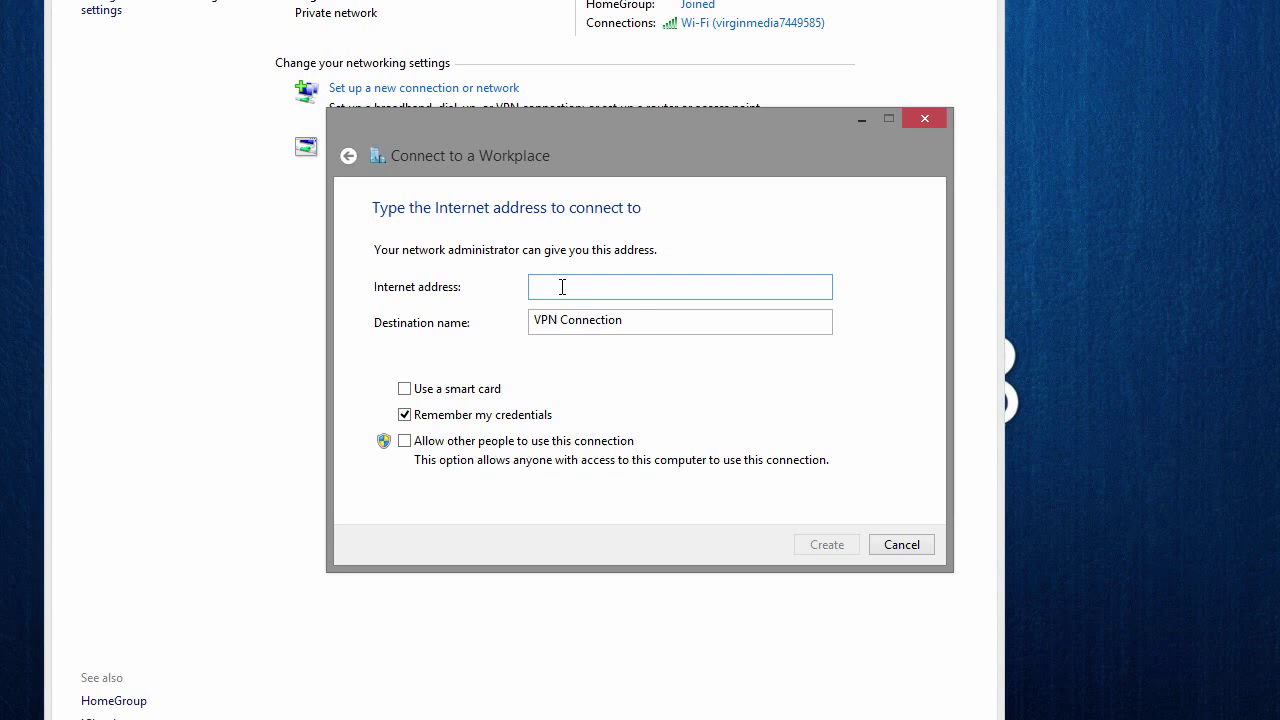
- Create the VPN to de.waselpro.com with destination name 'WASEL Pro VPN'
{"action": "type", "text": "de."}
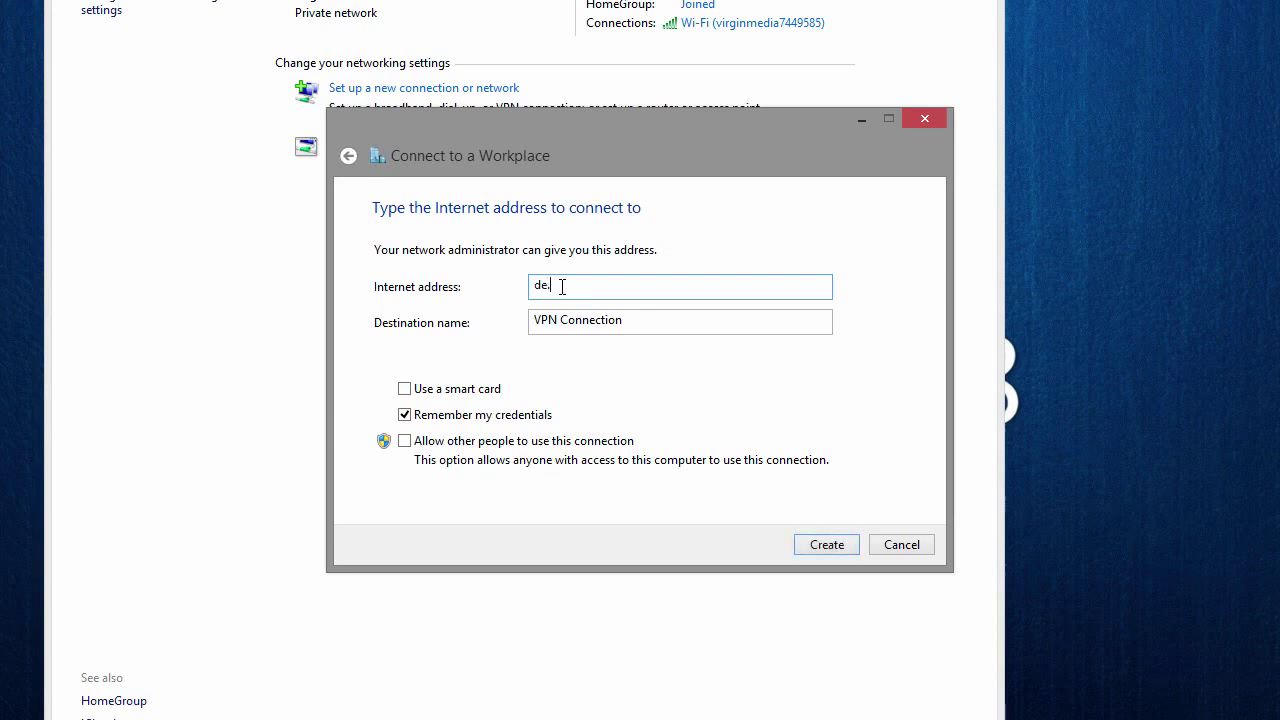
{"action": "type", "text": "ise"}
{"action": "type", "text": "pro.c"}
{"action": "type", "text": "om"}
{"action": "key", "text": "Tab"}
{"action": "type", "text": "W"}
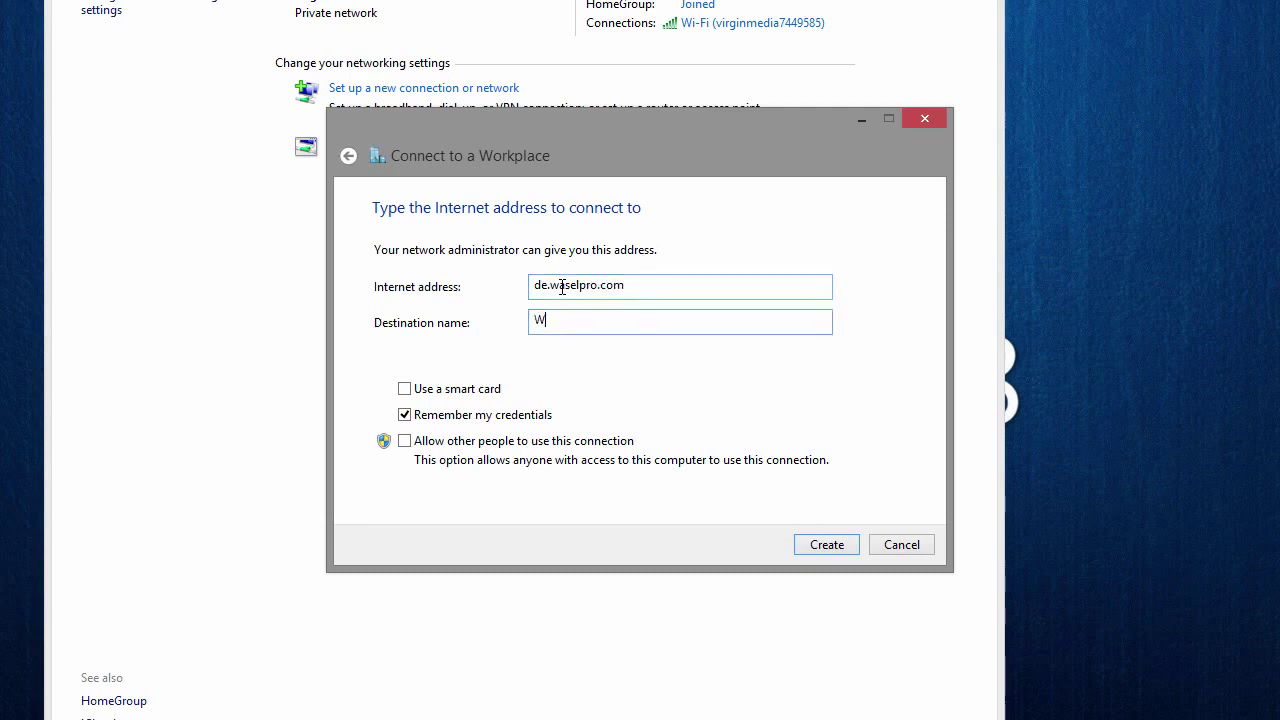
{"action": "type", "text": "ASEL"}
{"action": "type", "text": "N"}
{"action": "left_click", "coordinate": [827, 544]}
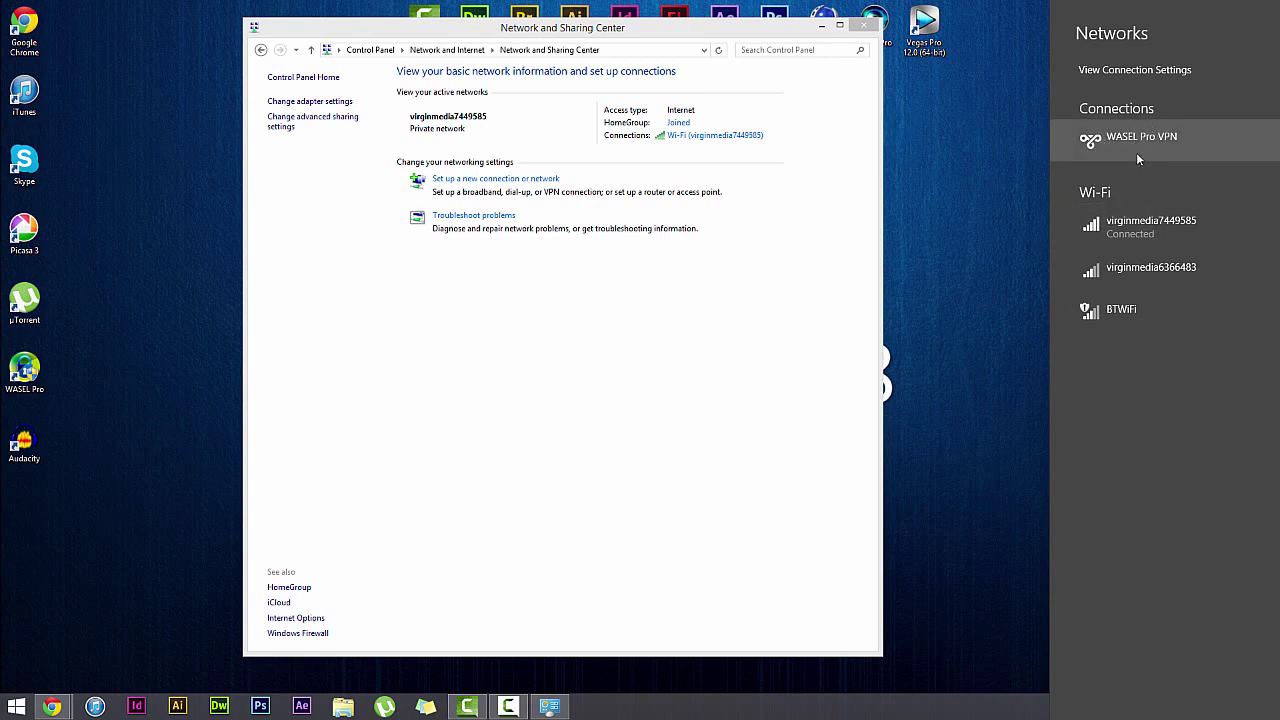
- On the Security tab of WASEL Pro VPN's properties, choose L2TP/IPsec as the VPN type
{"action": "left_click", "coordinate": [308, 102]}
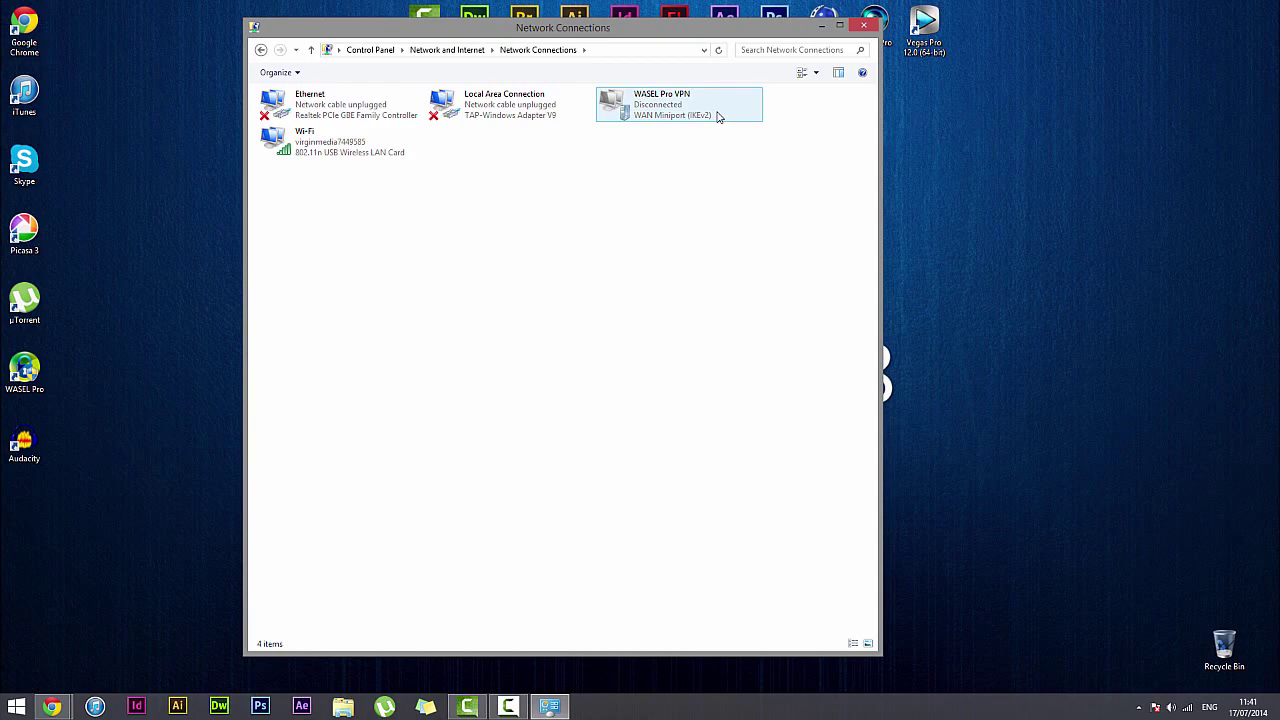
{"action": "right_click", "coordinate": [670, 110]}
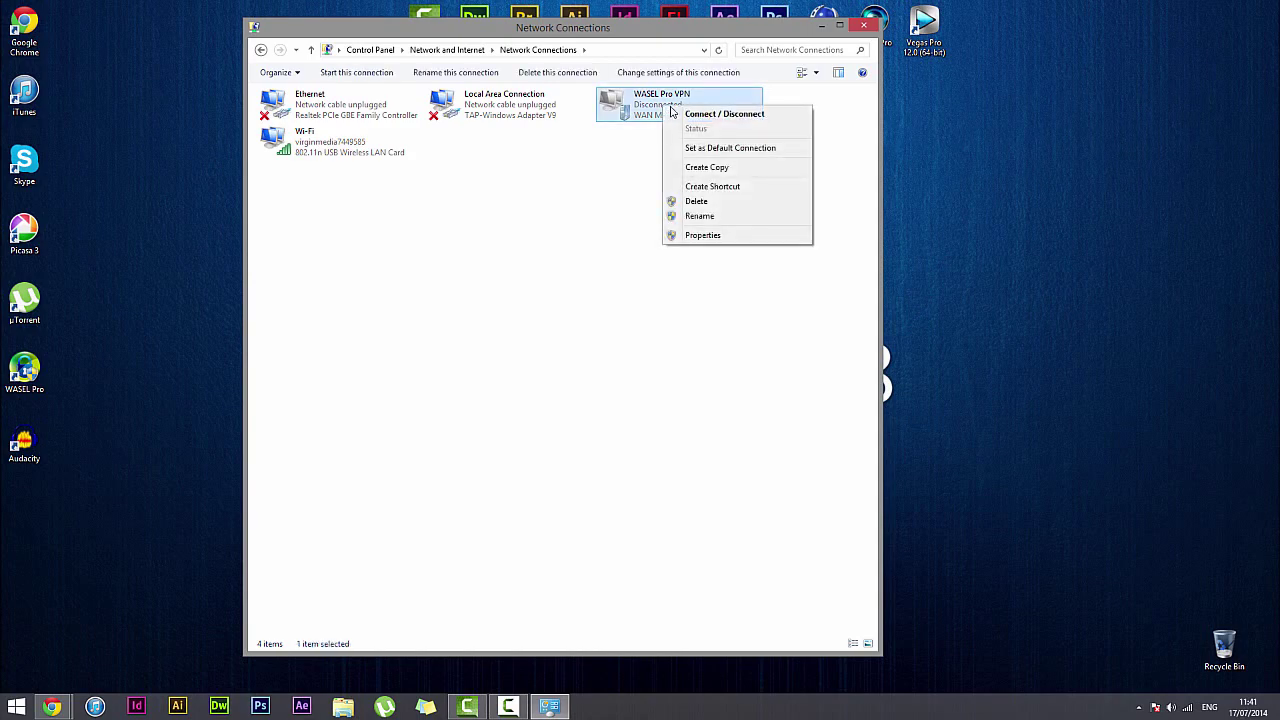
{"action": "left_click", "coordinate": [704, 235]}
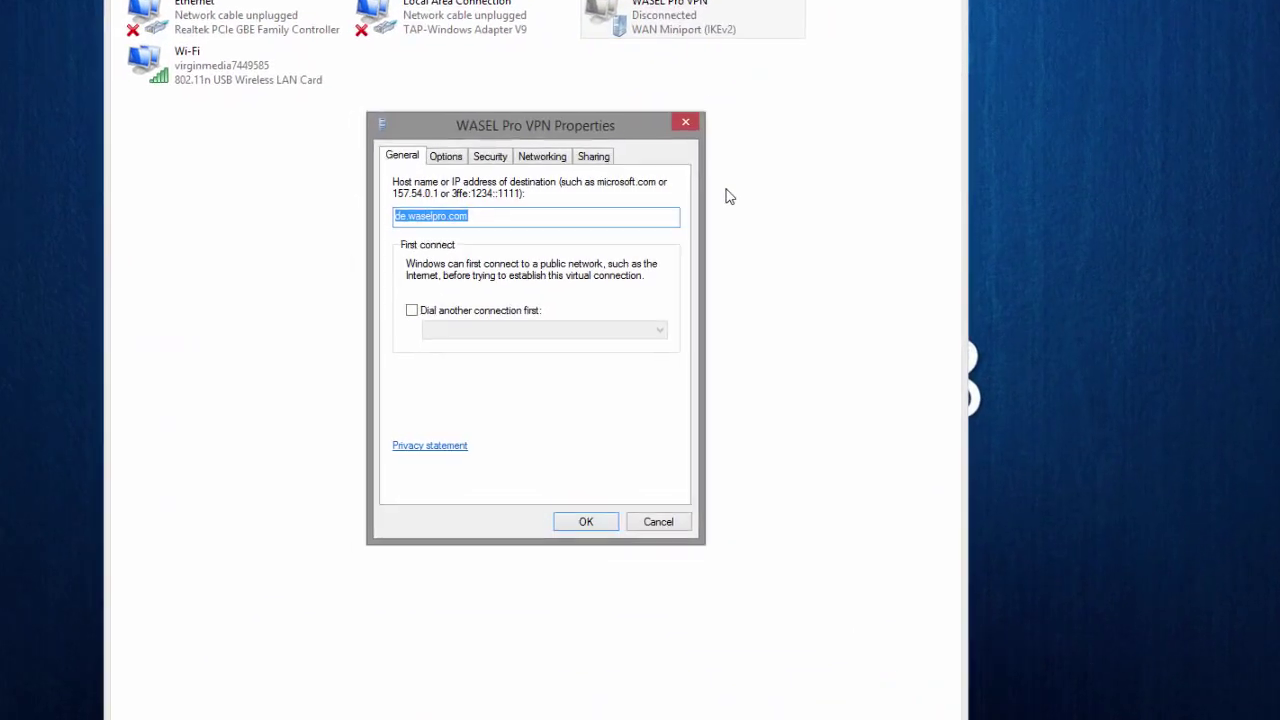
{"action": "left_click", "coordinate": [476, 137]}
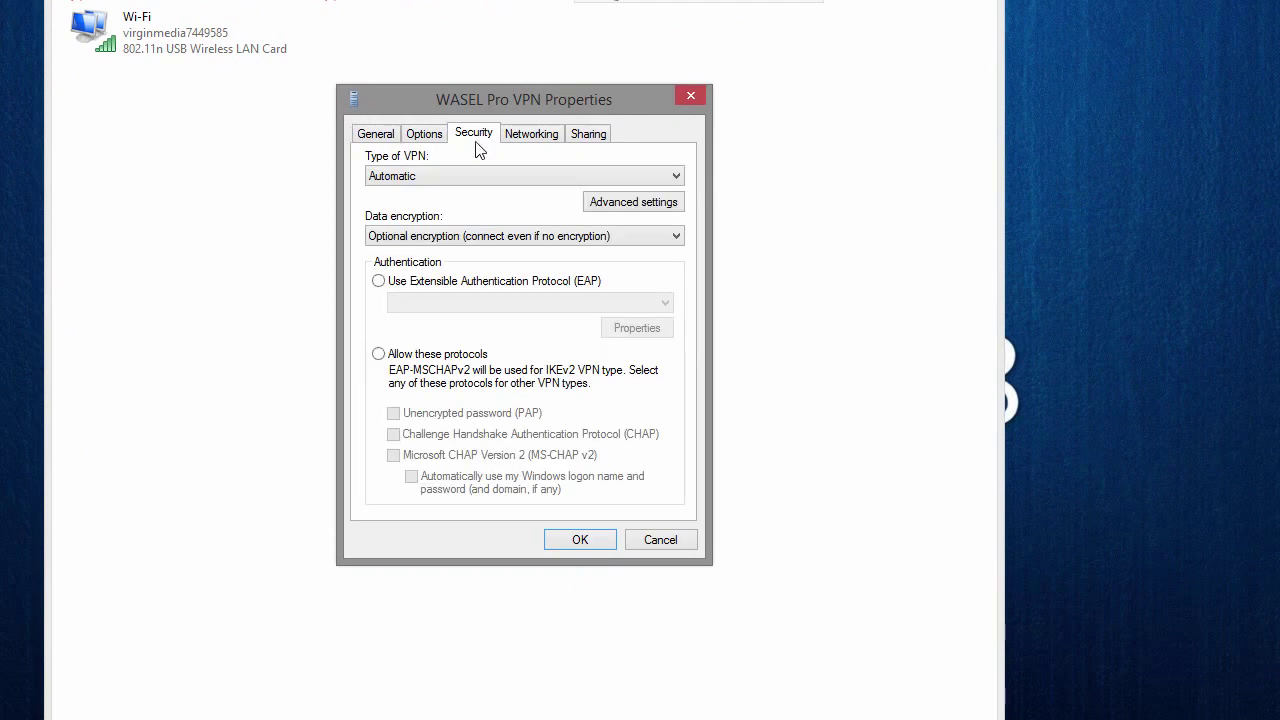
{"action": "left_click", "coordinate": [440, 178]}
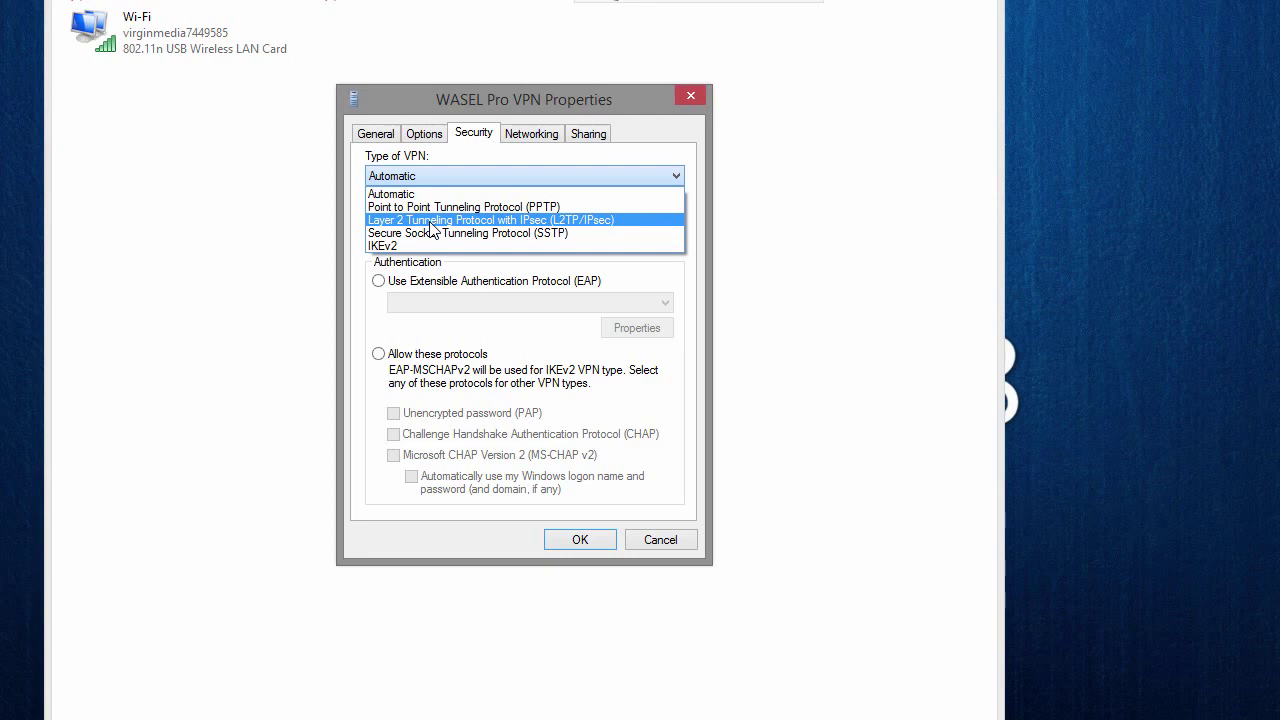
{"action": "left_click", "coordinate": [432, 220]}
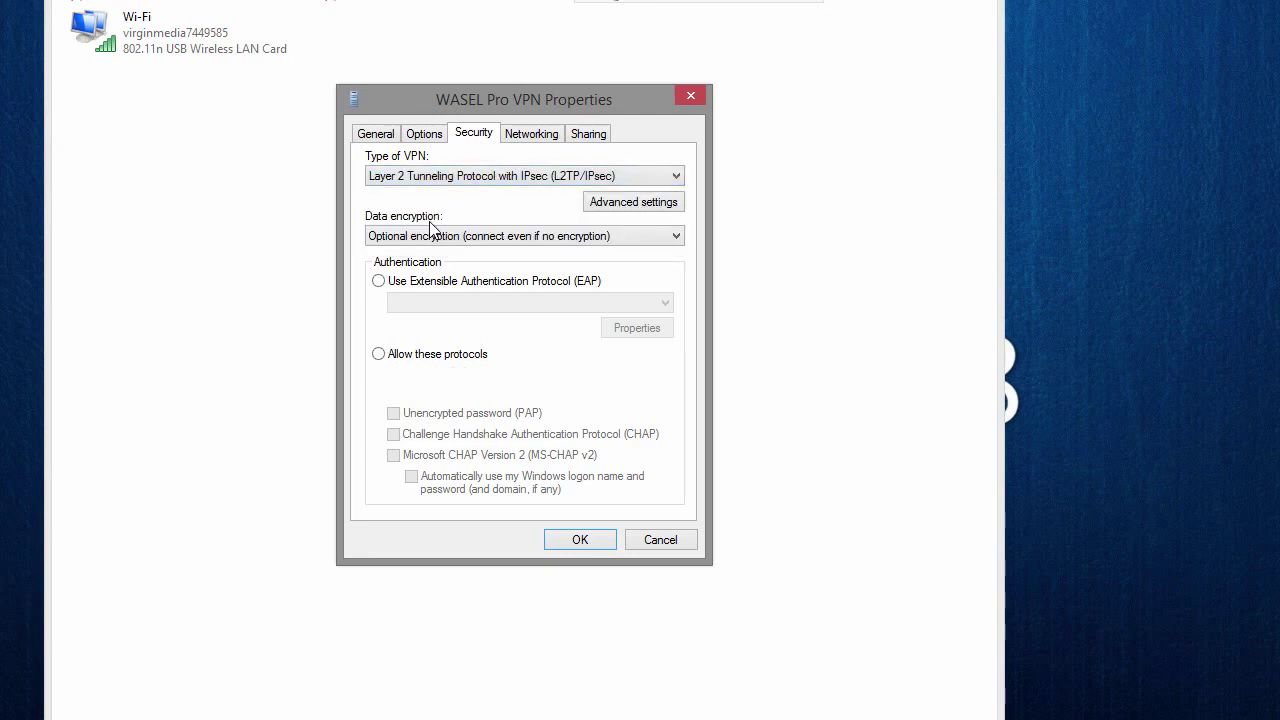
{"action": "left_click", "coordinate": [634, 204]}
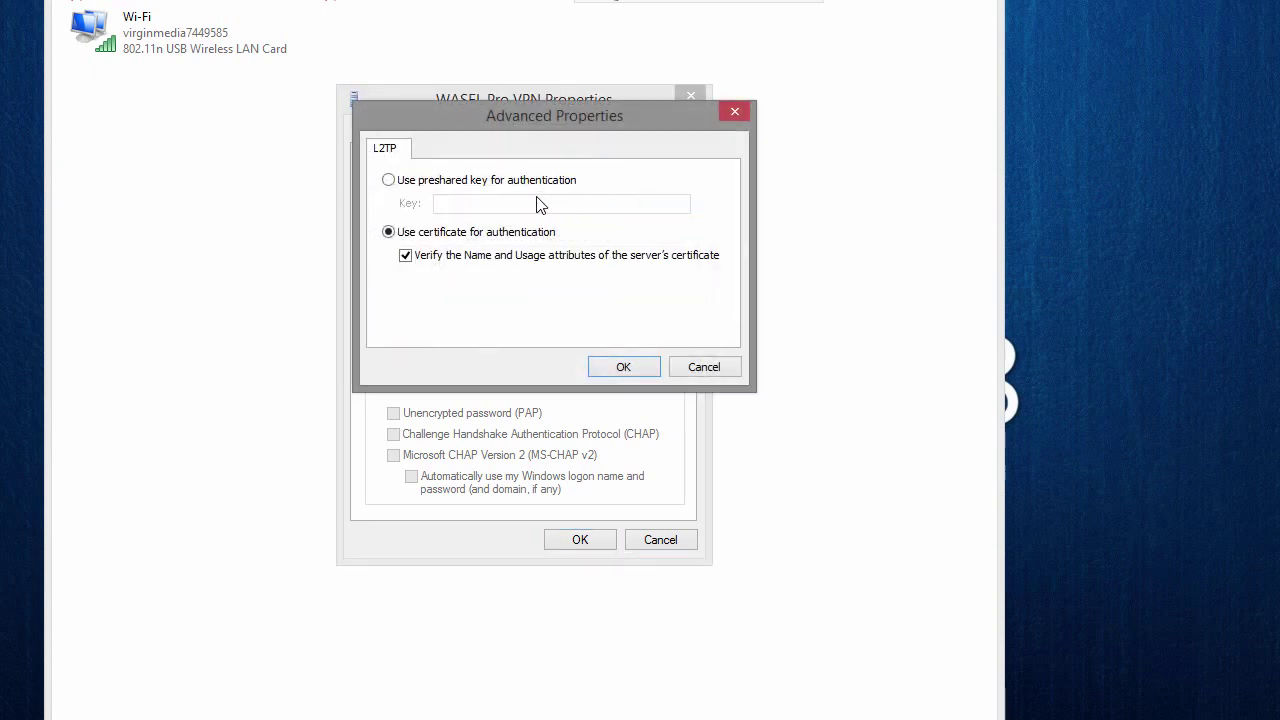
{"action": "left_click", "coordinate": [440, 184]}
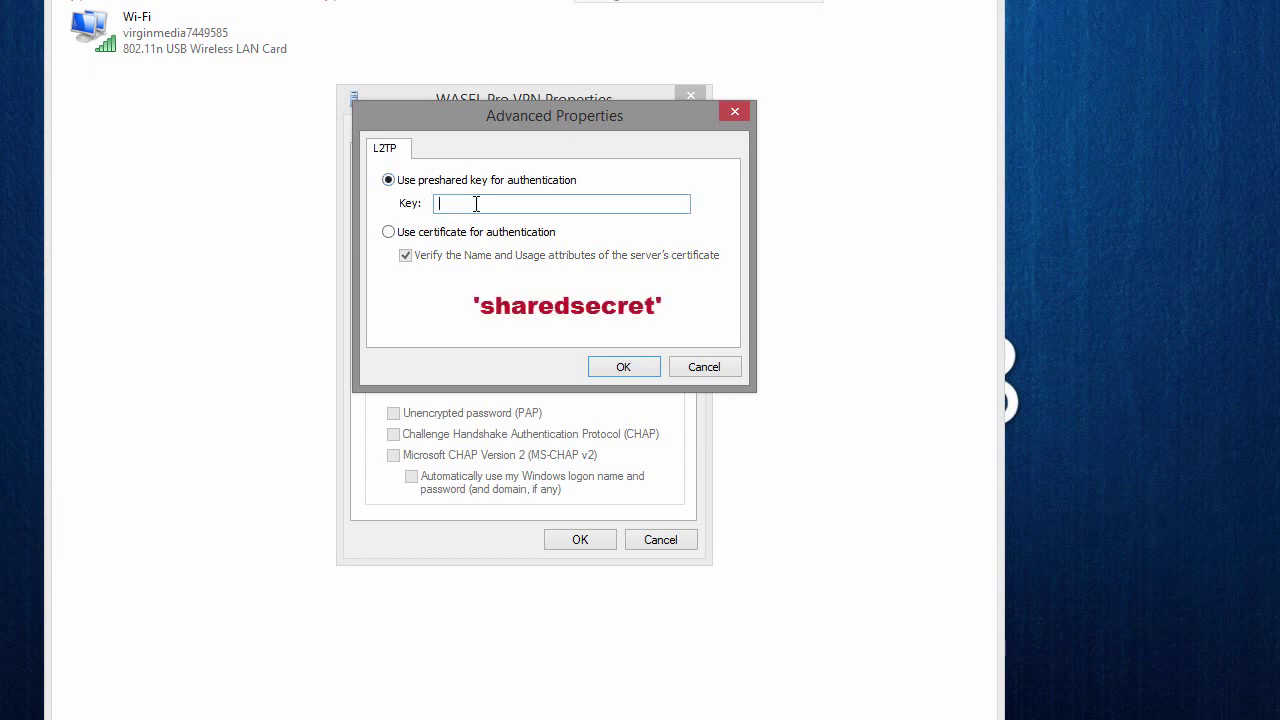
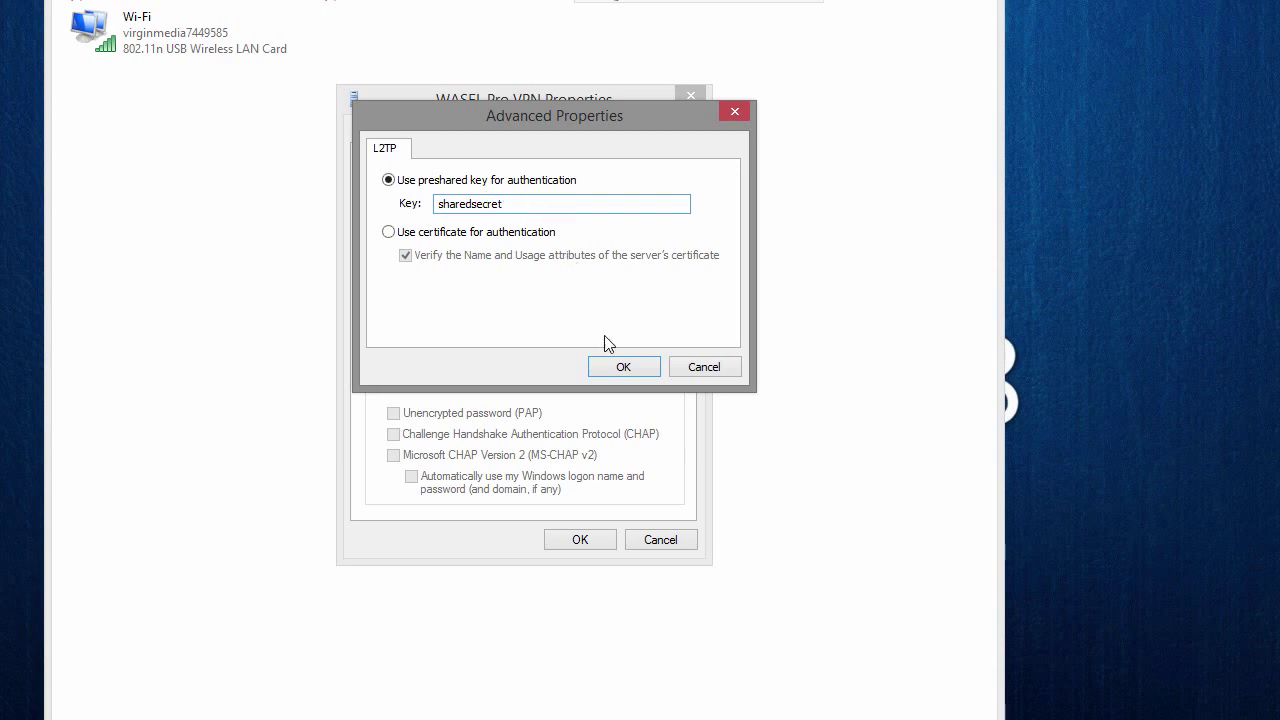
{"action": "left_click", "coordinate": [622, 369]}
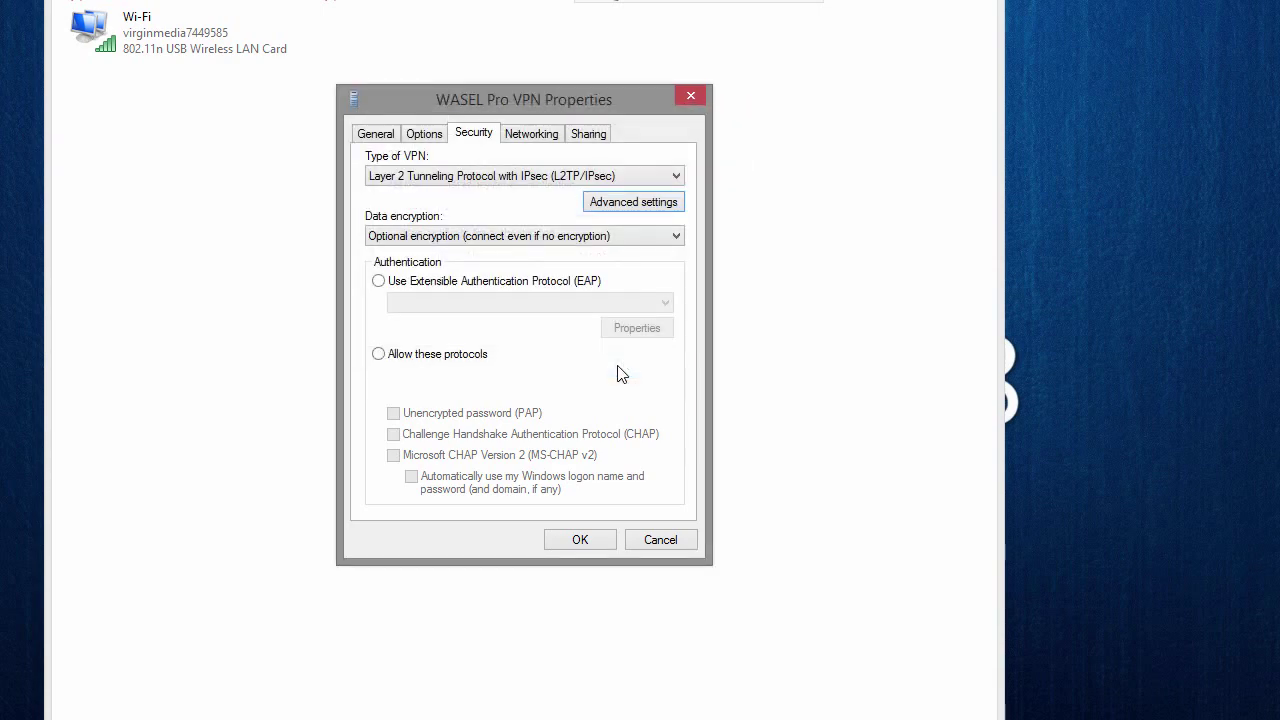
- Allow PAP, CHAP and MS-CHAP v2 protocols and save the WASEL Pro VPN properties
{"action": "left_click", "coordinate": [380, 357]}
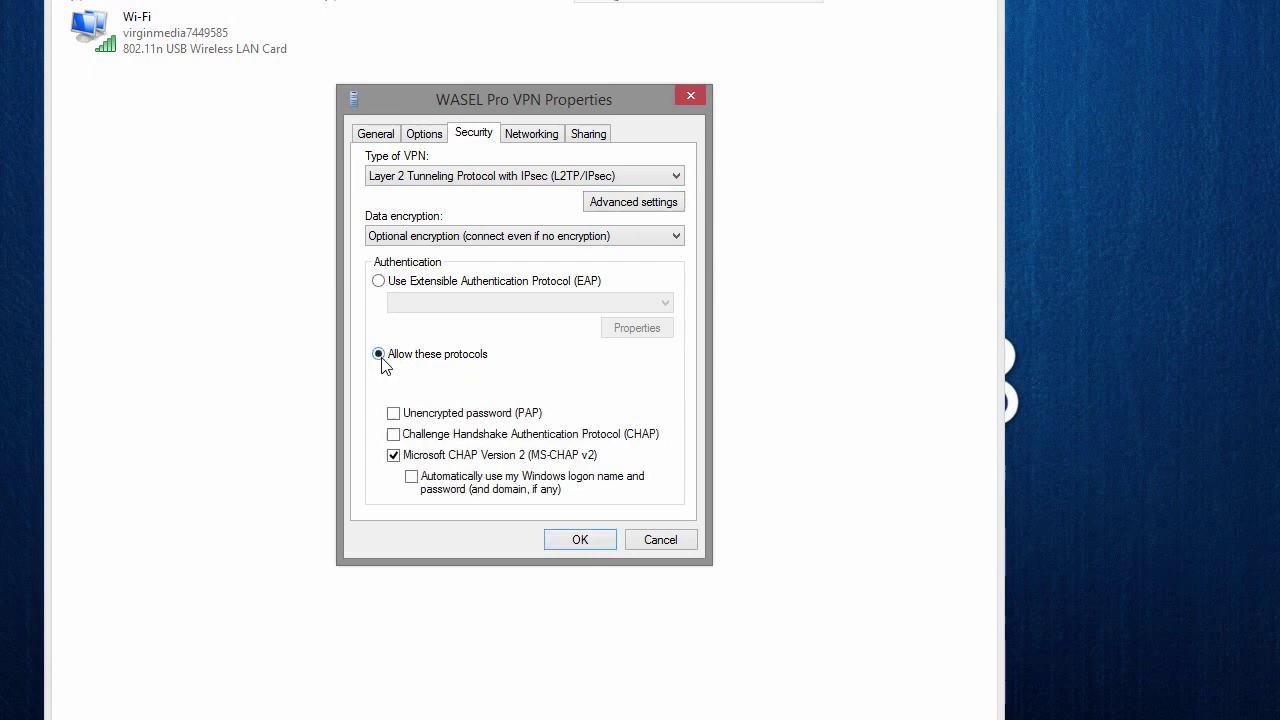
{"action": "left_click", "coordinate": [393, 414]}
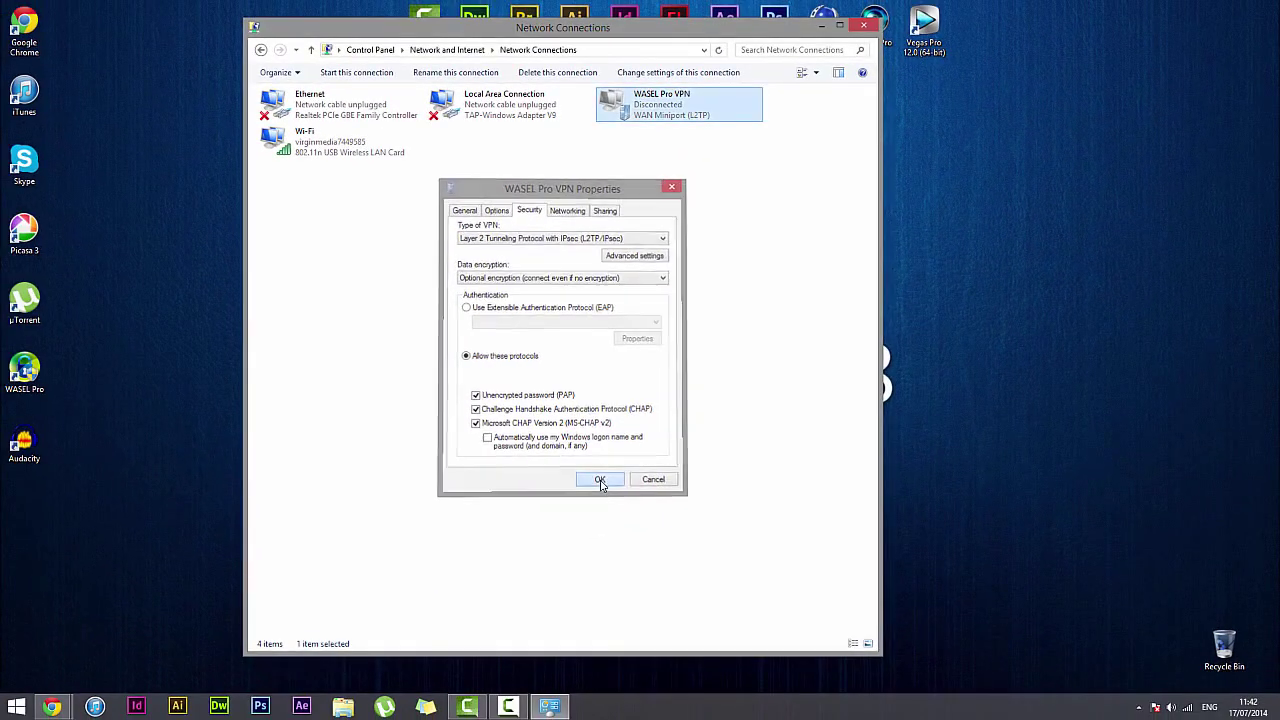
{"action": "left_click", "coordinate": [600, 481]}
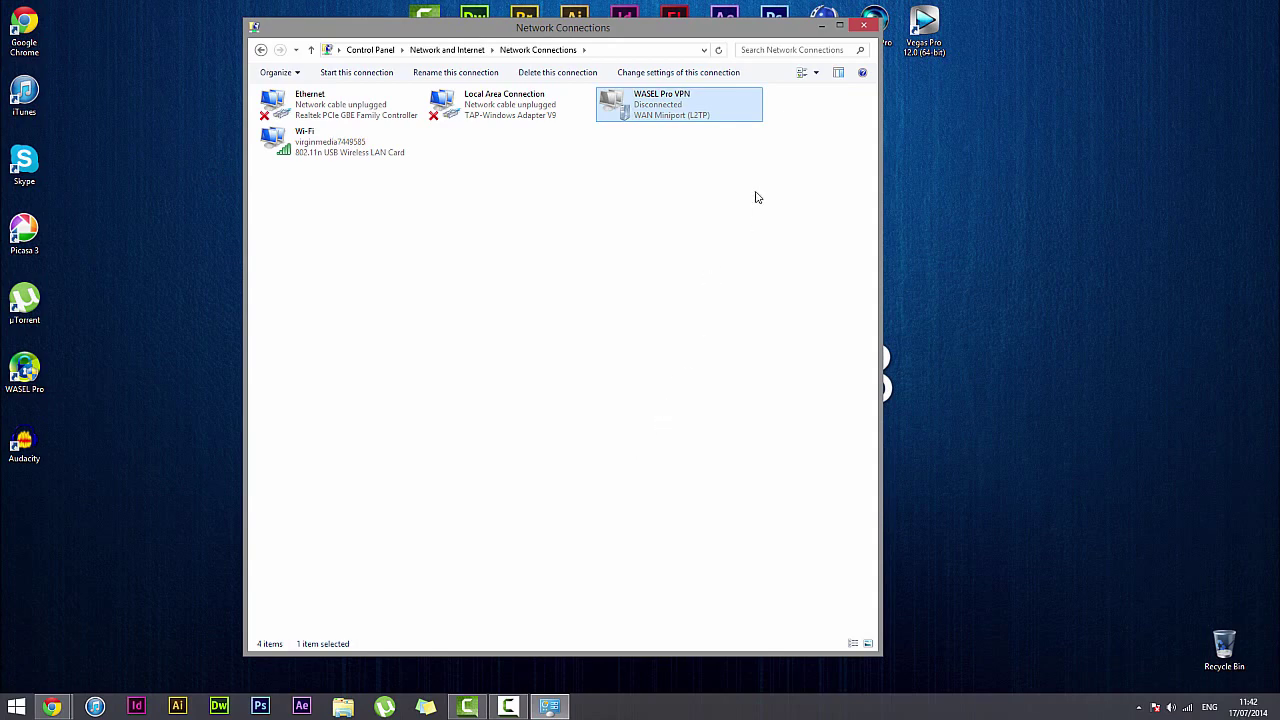
{"action": "double_click", "coordinate": [676, 105]}
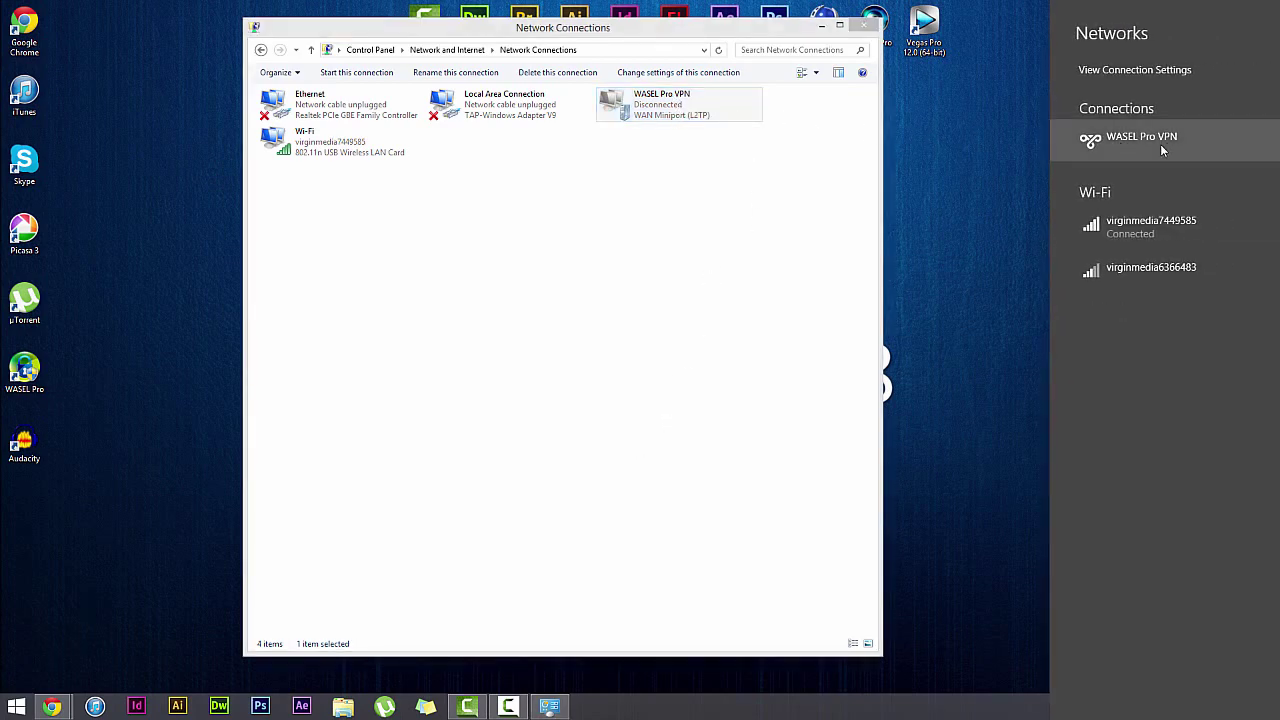
{"action": "left_click", "coordinate": [1196, 137]}
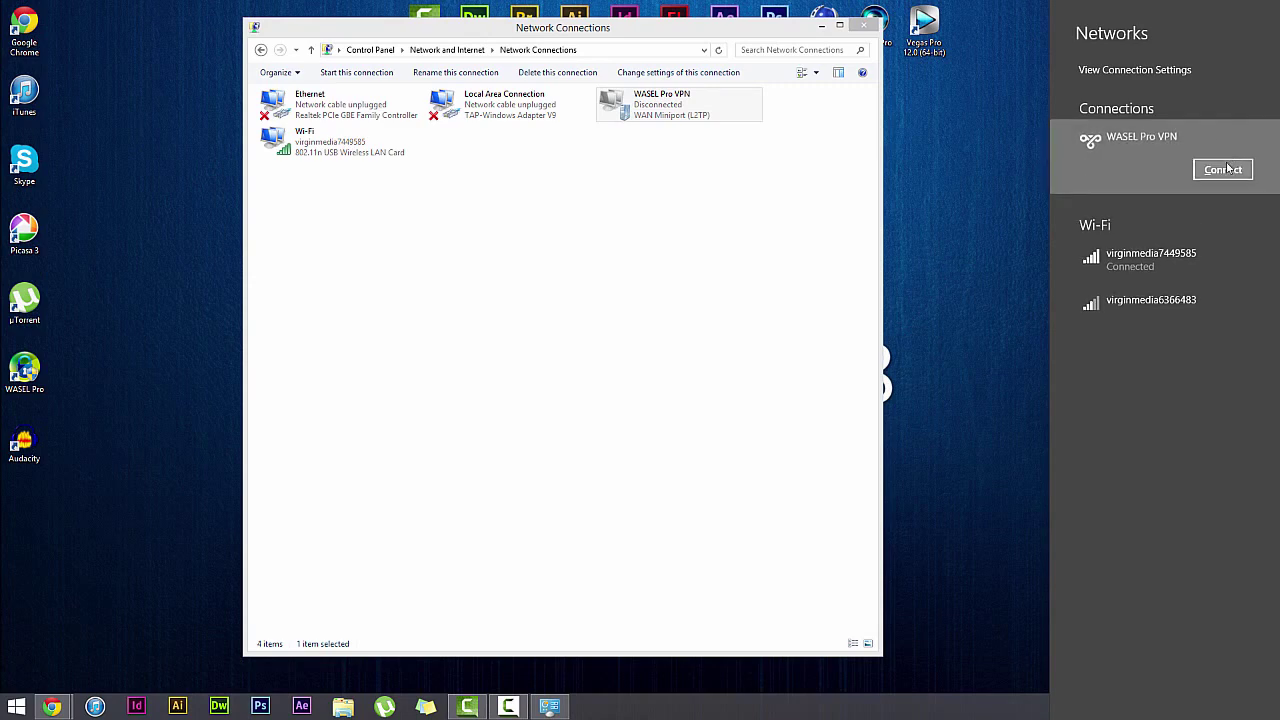
{"action": "left_click", "coordinate": [1223, 170]}
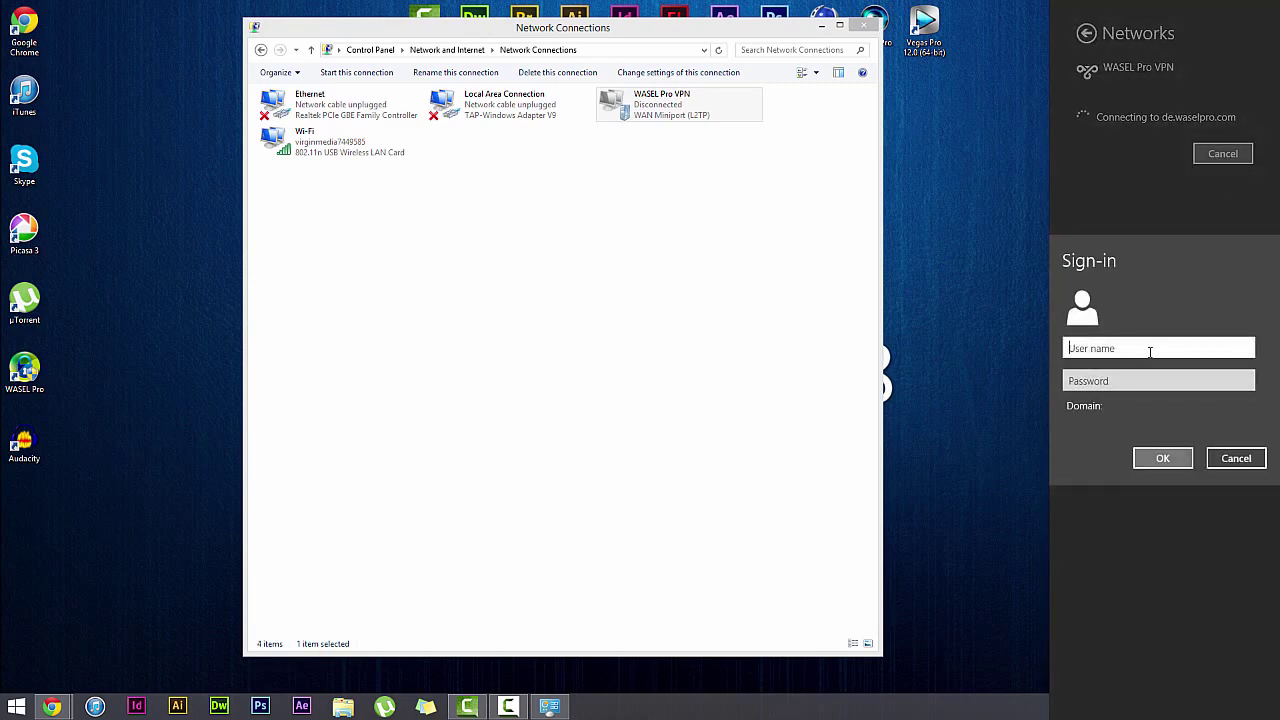
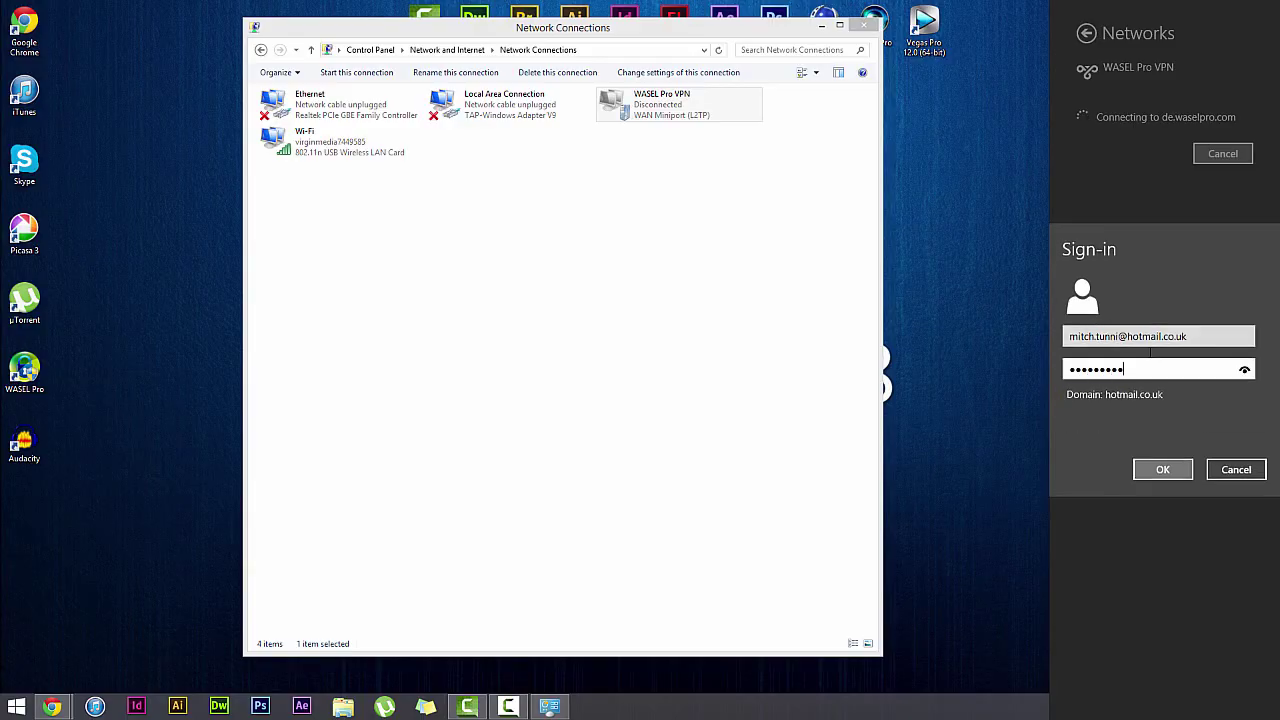
{"action": "left_click", "coordinate": [1157, 472]}
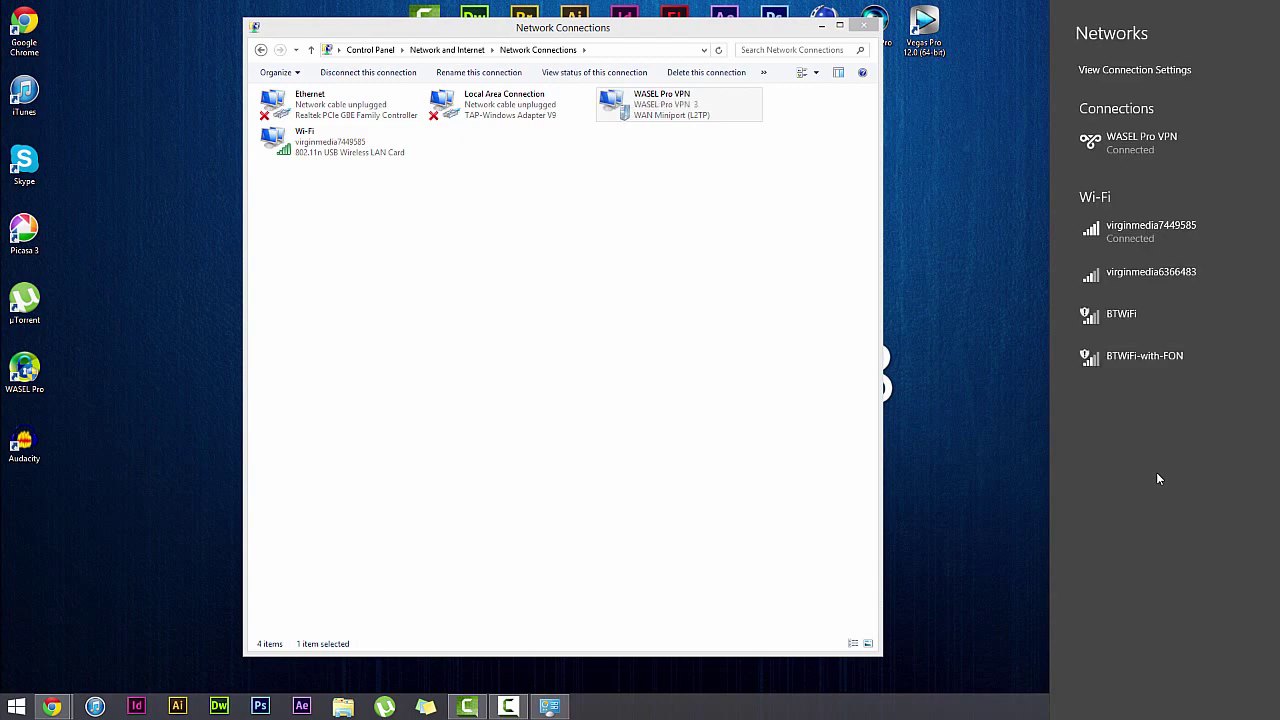
{"action": "left_click", "coordinate": [1148, 152]}
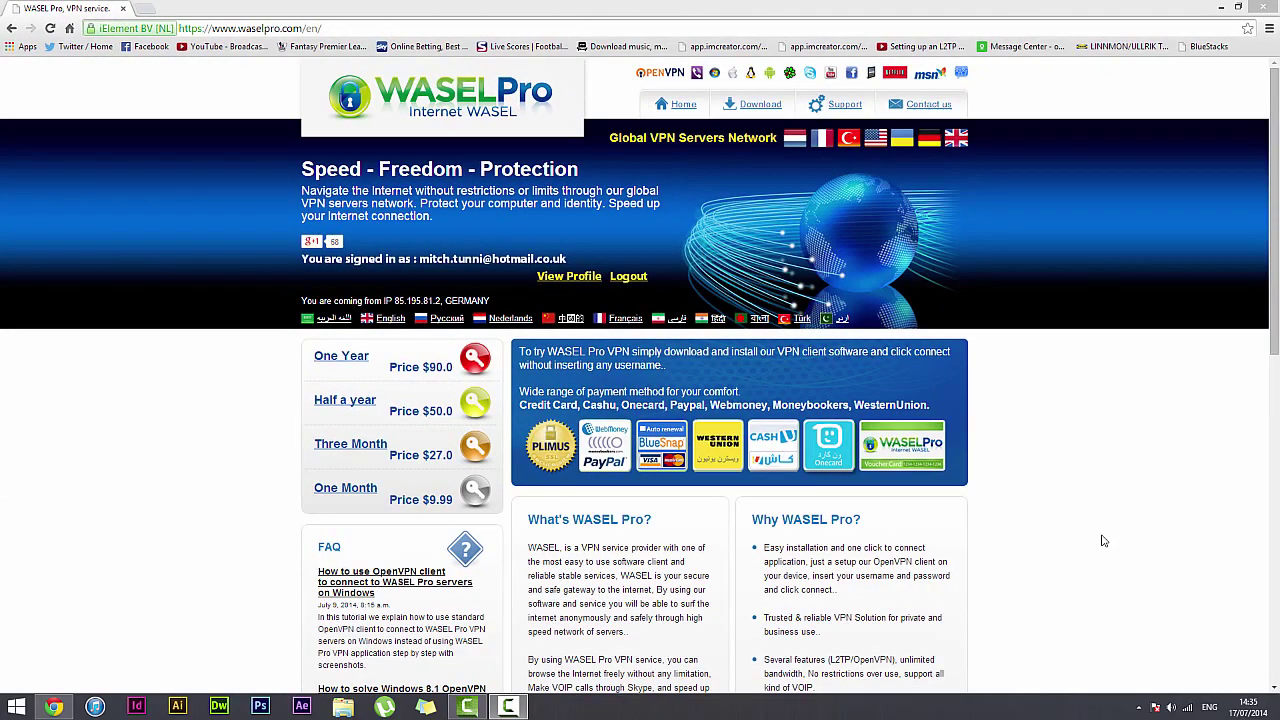
- Go to the Support page from the WASEL Pro site header
{"action": "left_click", "coordinate": [845, 105]}
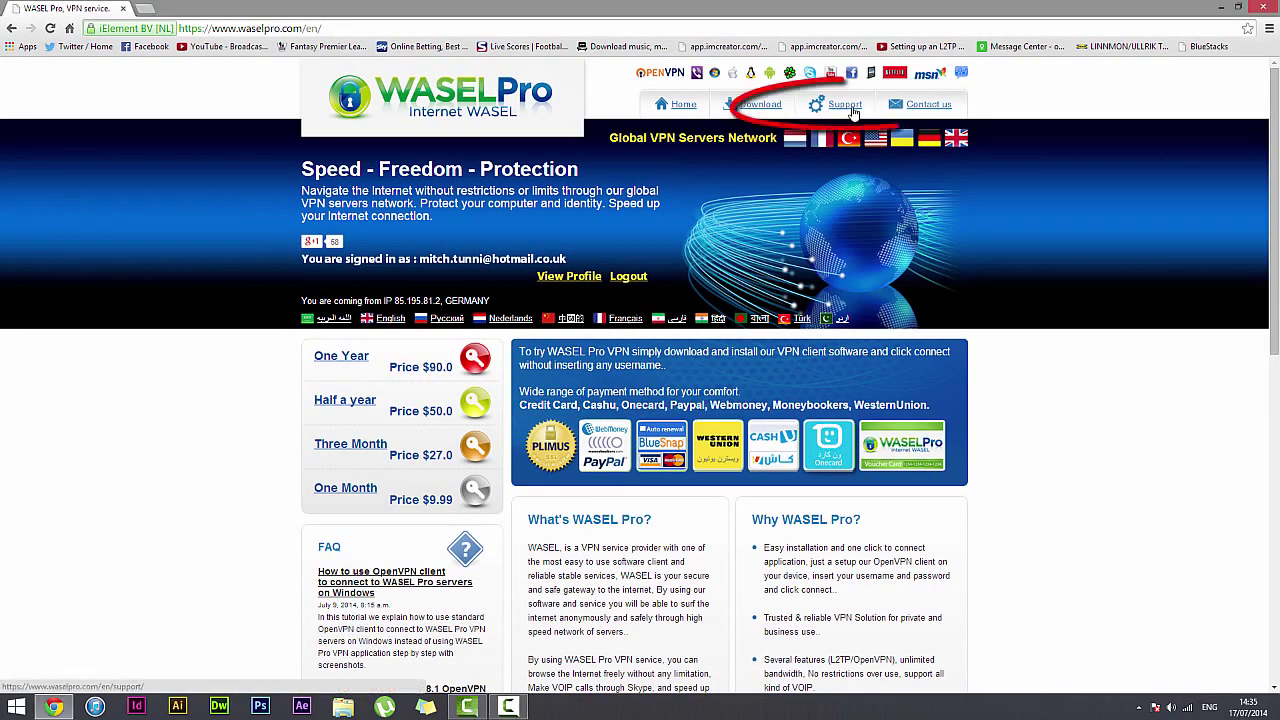